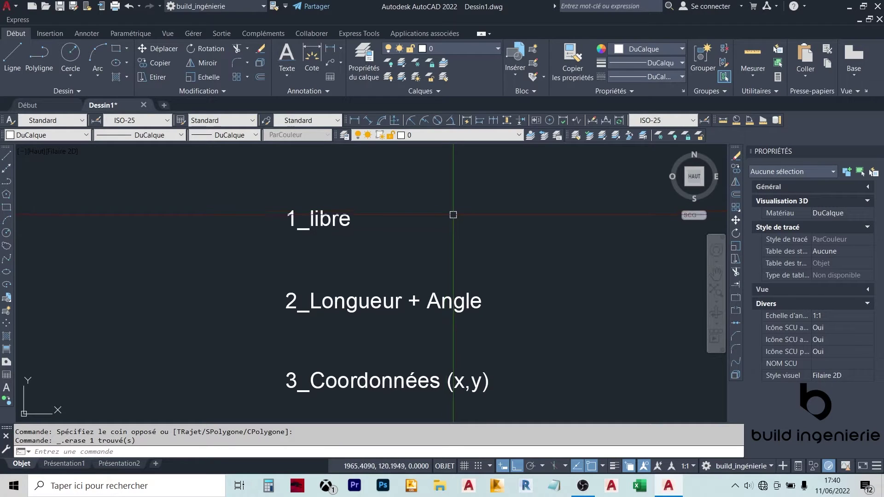
Start the Ligne (LINE) command from the Début tab.
click(18, 68)
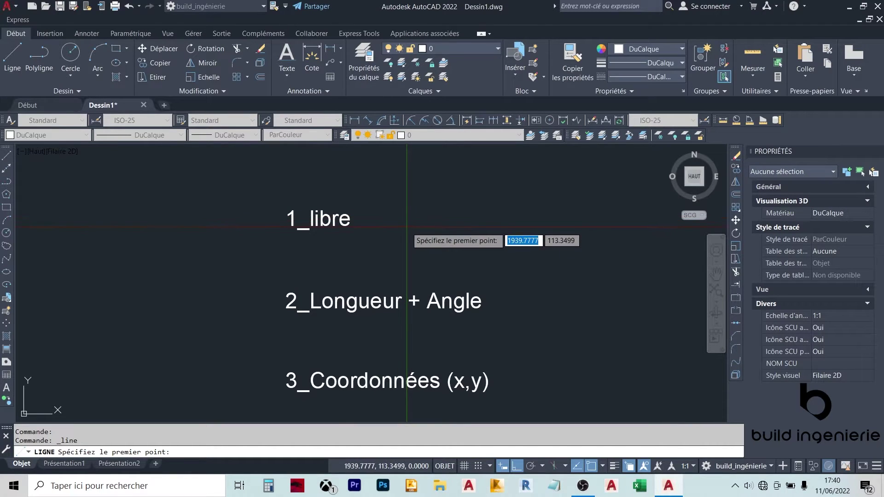
Draw a free diagonal line rising right beside 1_libre with Ortho off, then inspect it.
click(406, 227)
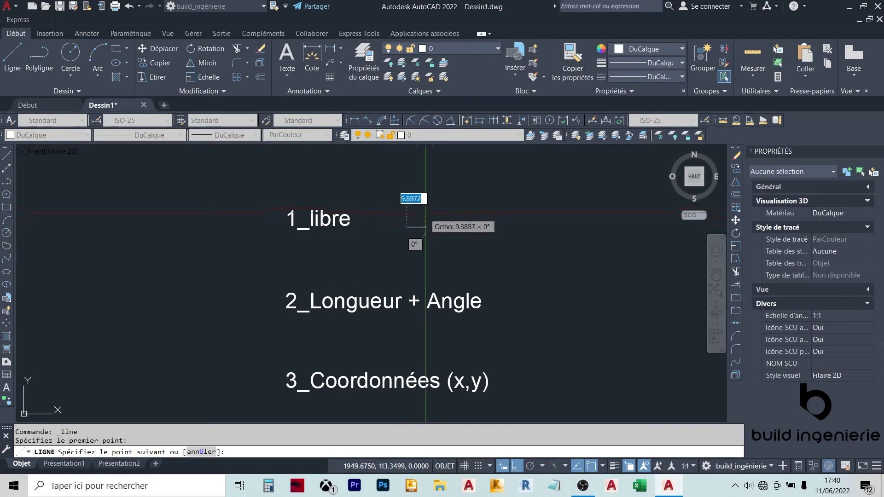
key(F8)
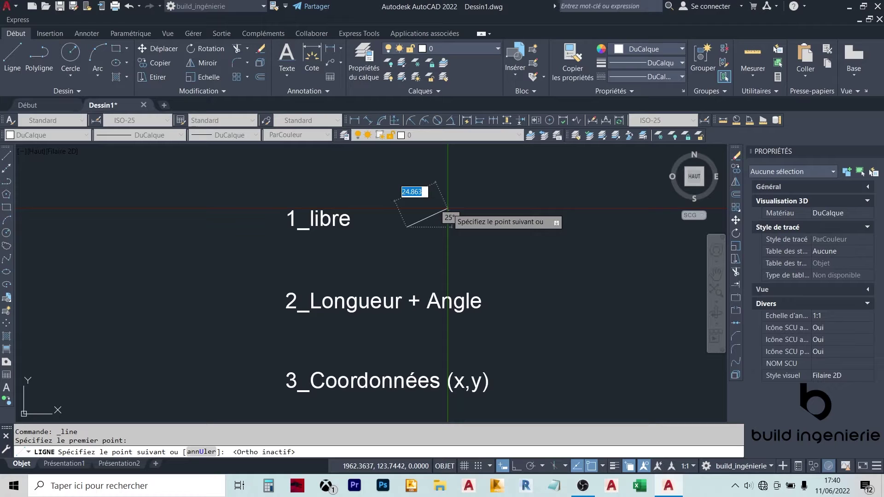
click(473, 169)
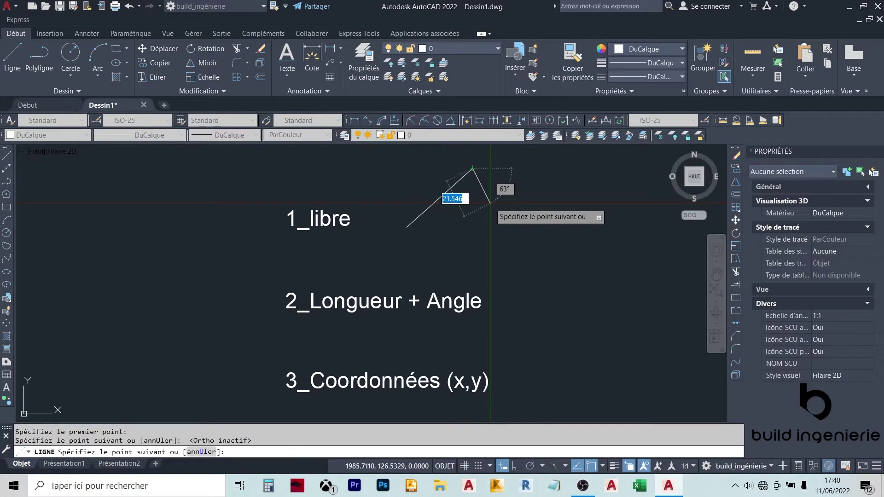
key(Escape)
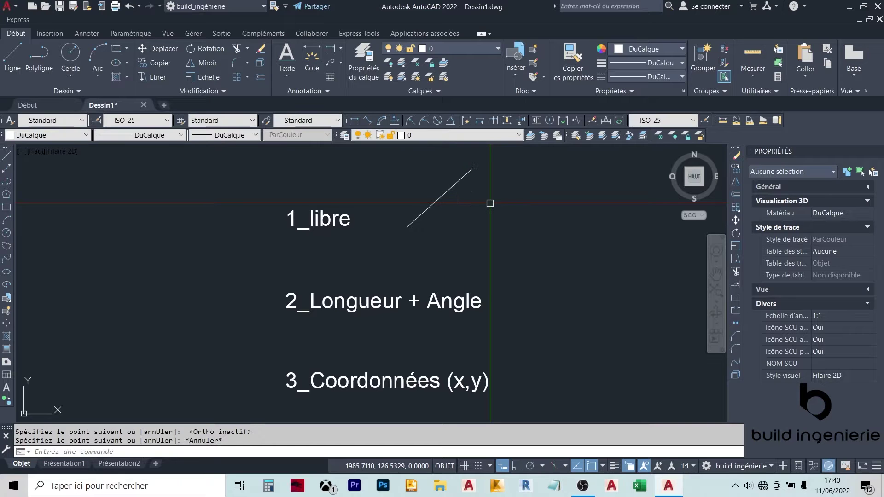
click(435, 200)
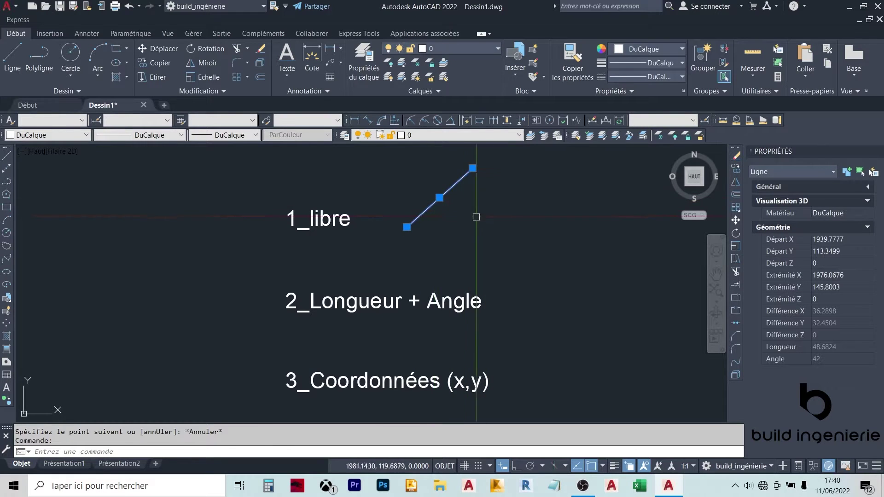
key(Escape)
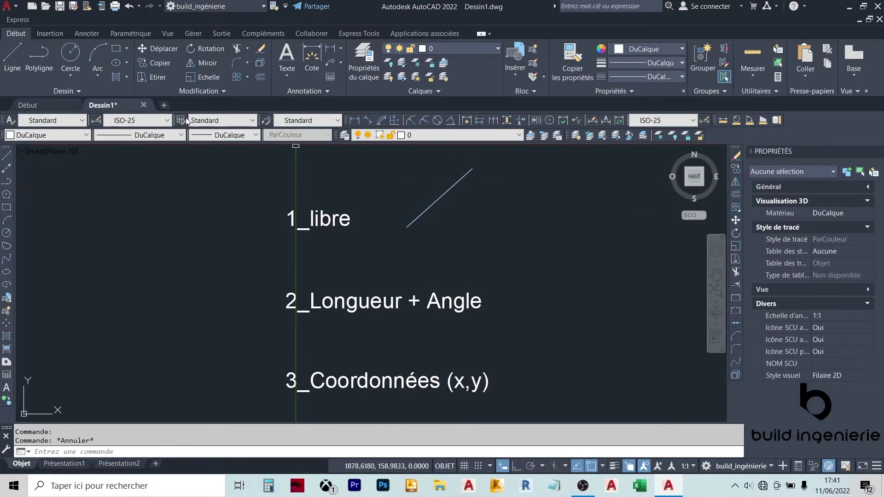
Draw a three-segment up-down-up zigzag line right of the first free line.
click(14, 58)
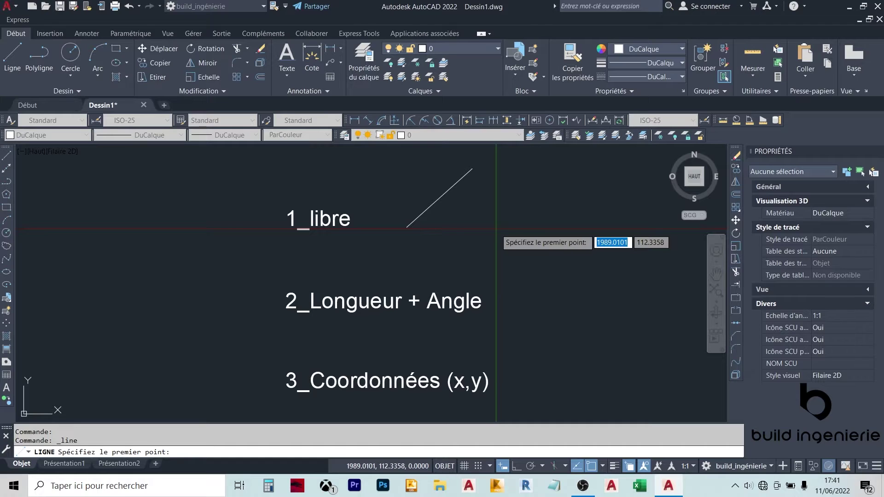
click(496, 229)
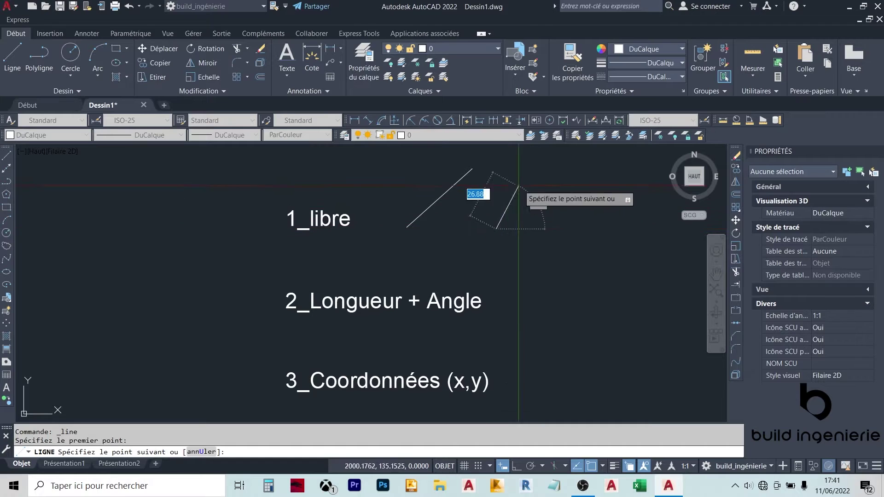
click(553, 173)
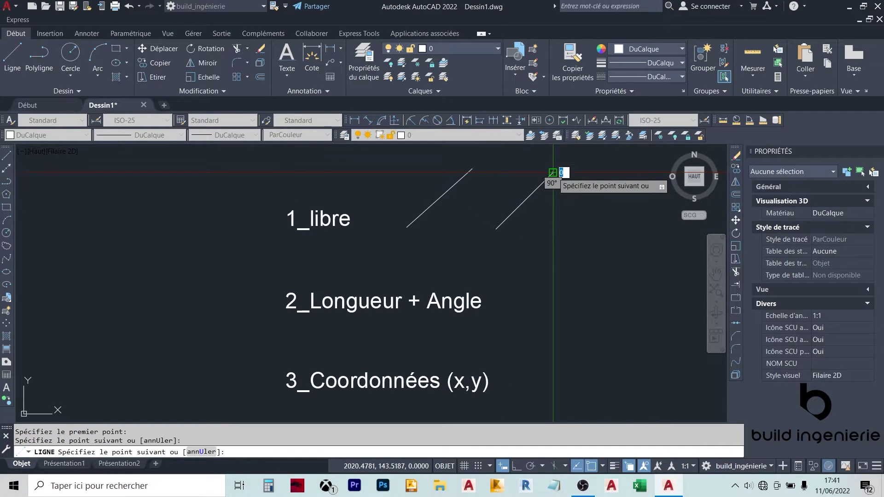
click(610, 229)
middle_drag(634, 202, 524, 231)
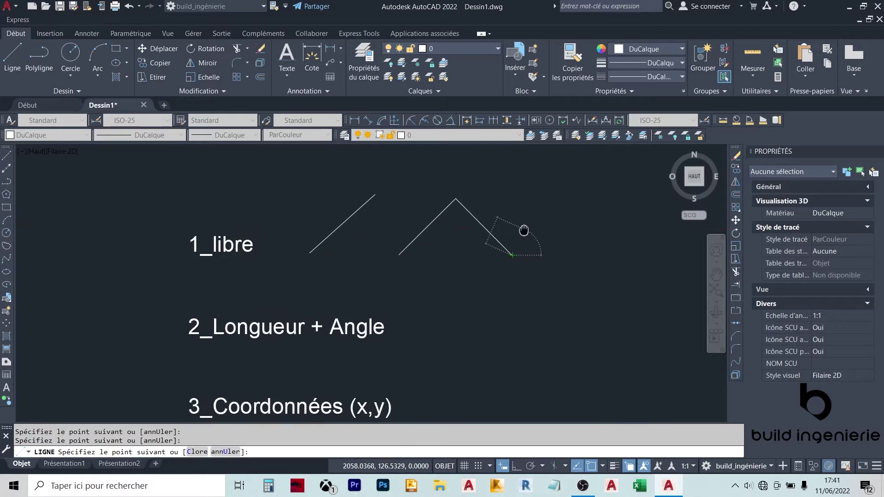
click(555, 182)
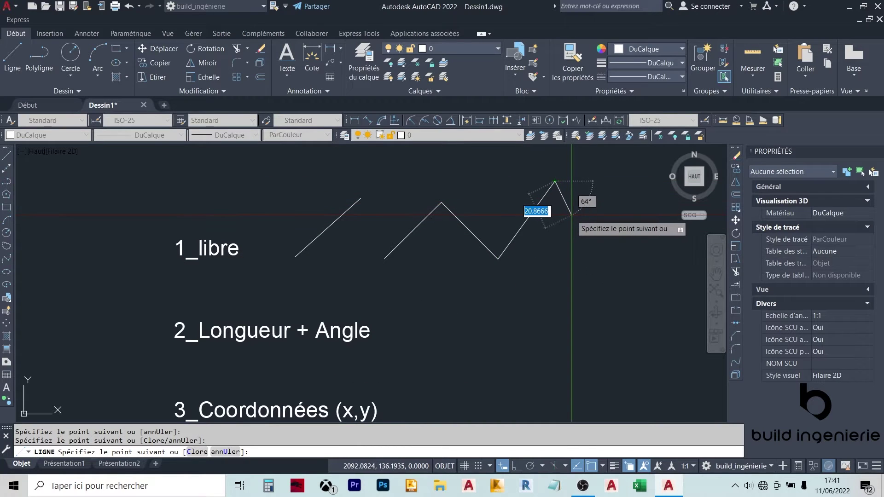
key(Escape)
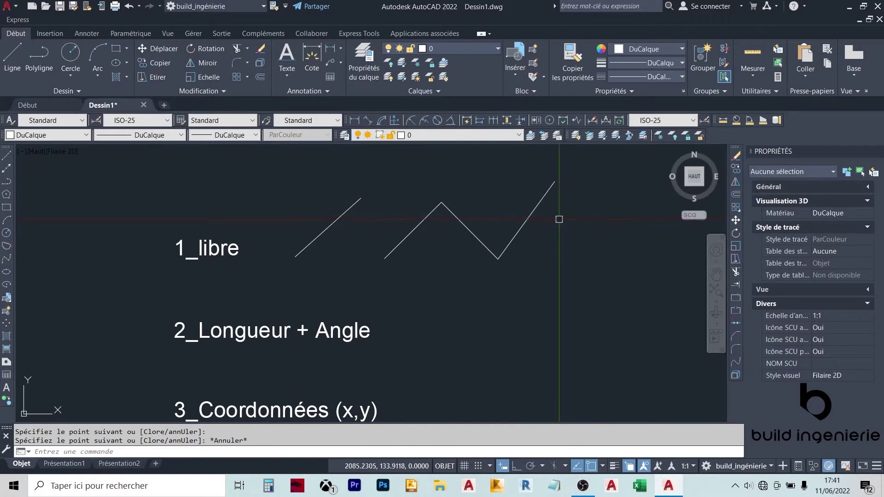
Select the zigzag segments and the first free line together.
click(526, 221)
click(459, 230)
click(415, 217)
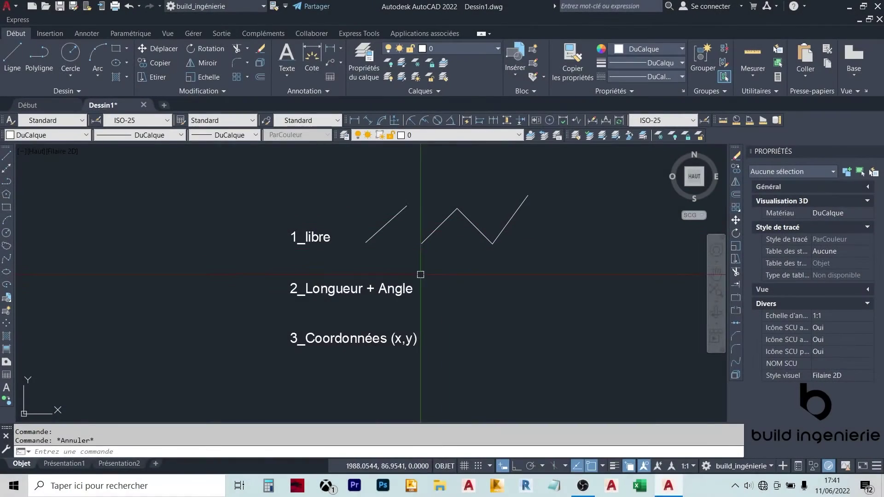
Draw a line of length 100 at 20° beside 2_Longueur + Angle.
scroll(420, 275, up, 2)
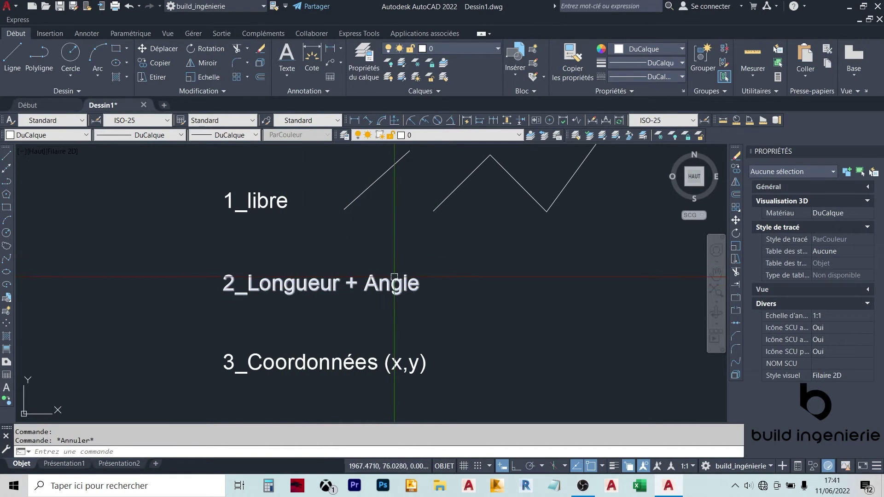
click(10, 60)
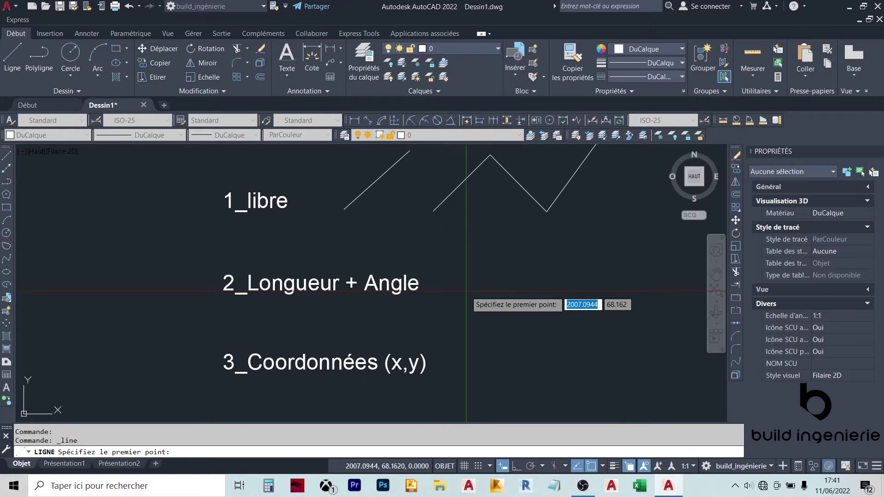
click(466, 291)
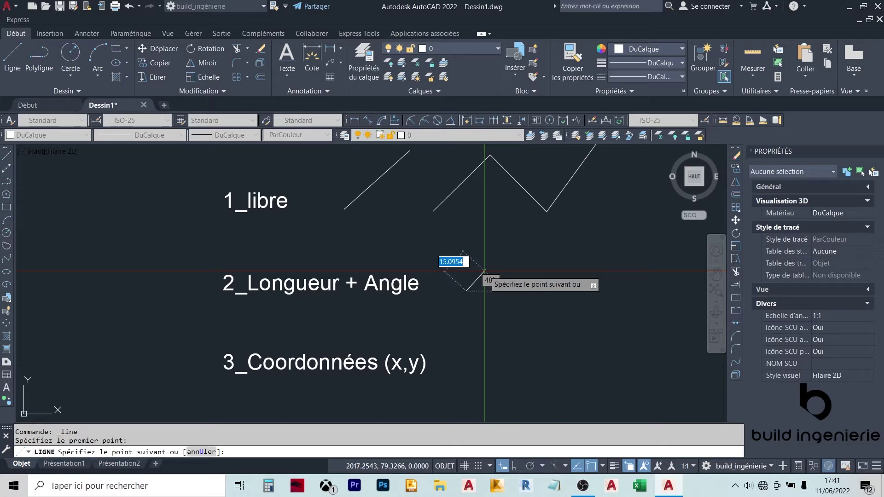
text(1)
text(00)
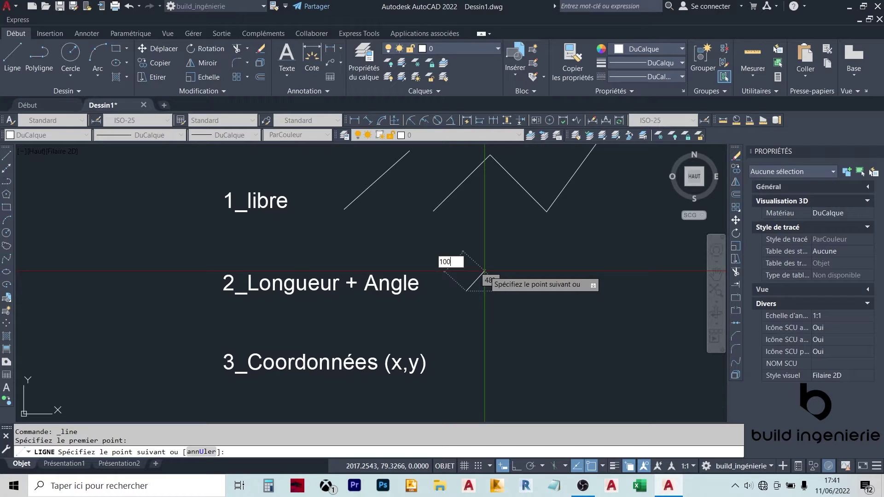
key(Tab)
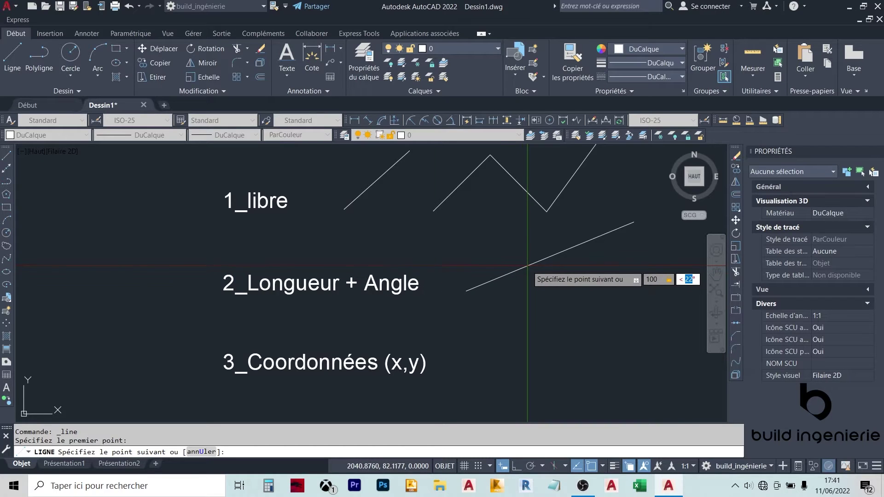
middle_drag(528, 266, 433, 274)
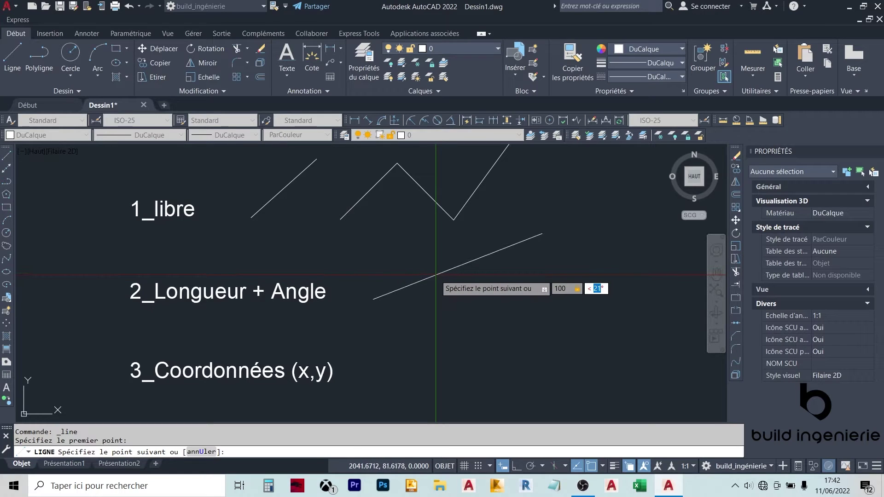
text(2)
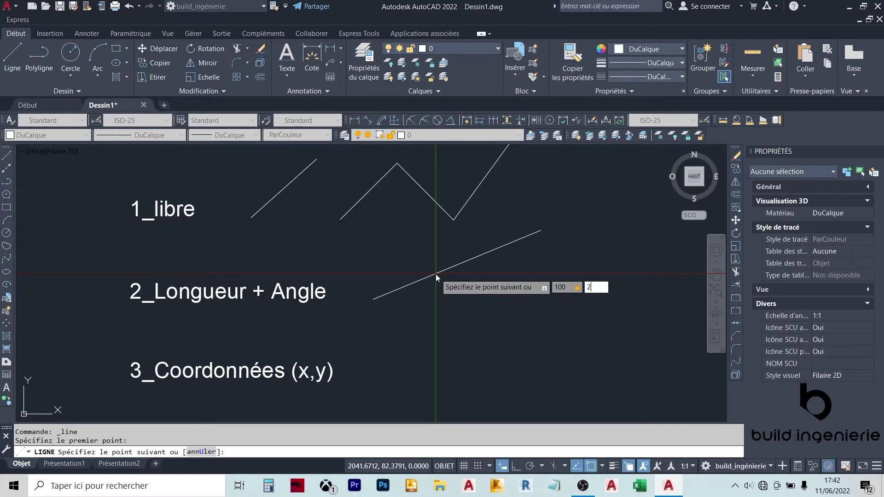
text(0)
key(Return)
key(Escape)
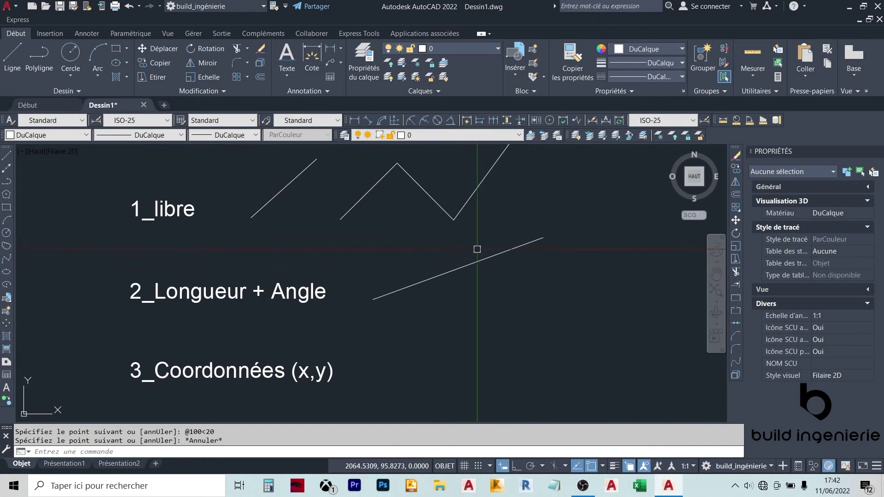
Select the 20° line to check its length and angle, then pan left.
click(476, 264)
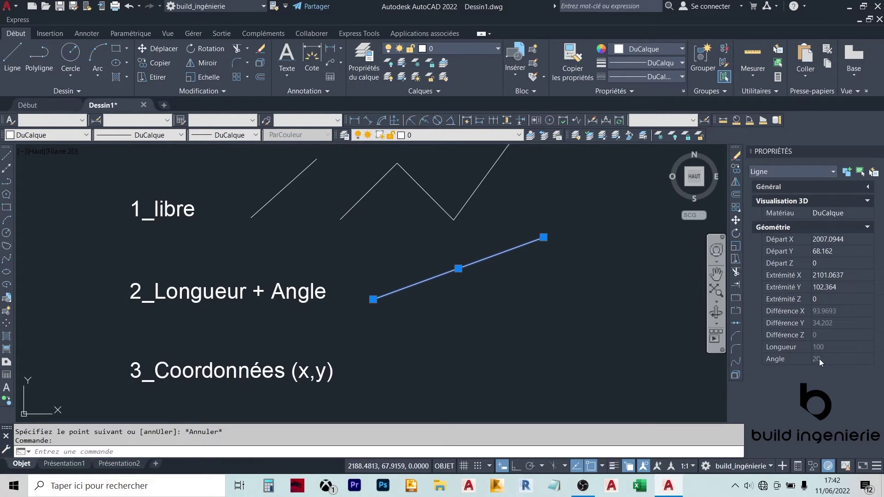
key(Escape)
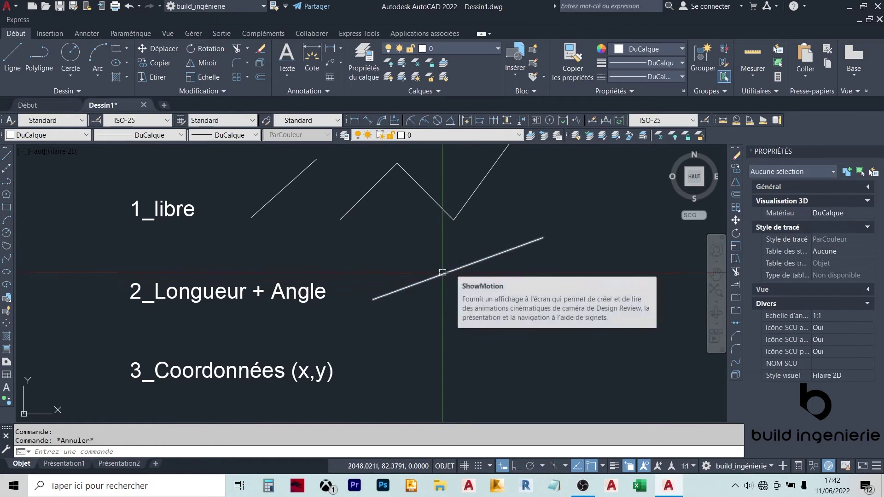
middle_drag(417, 268, 336, 273)
Draw a 10-unit line at 45° to the right of the 100-unit line.
click(12, 55)
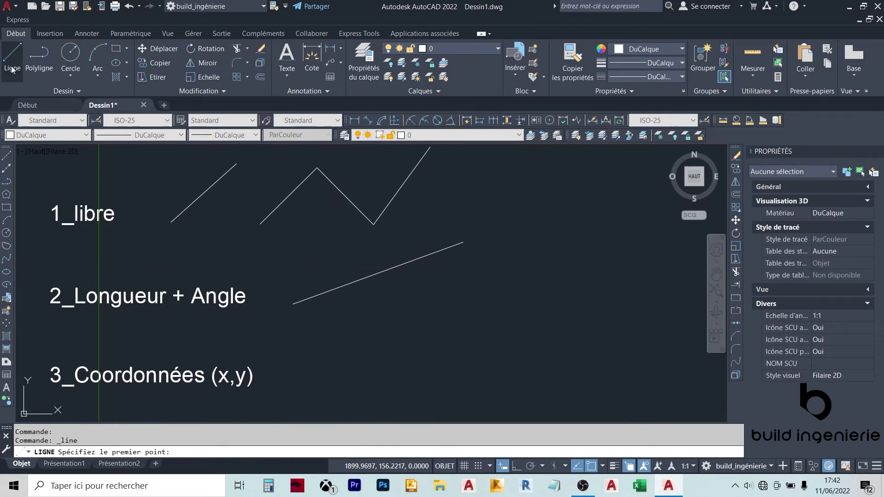
click(518, 301)
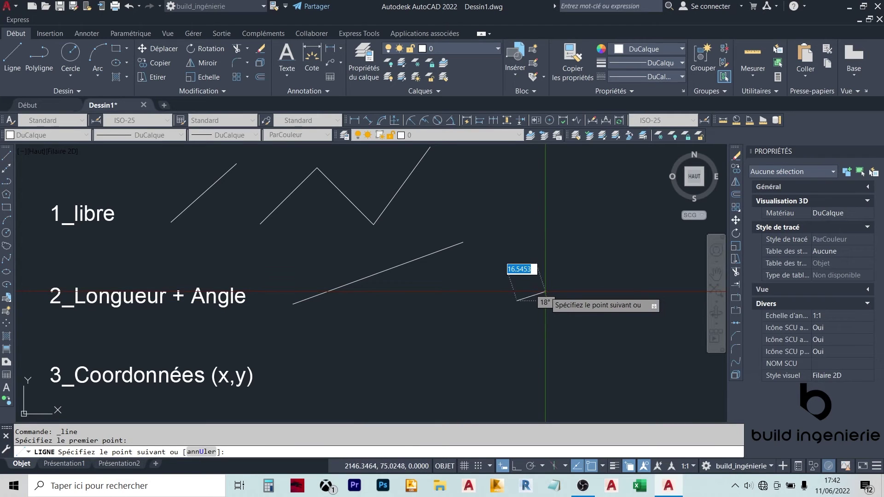
text(10)
key(Tab)
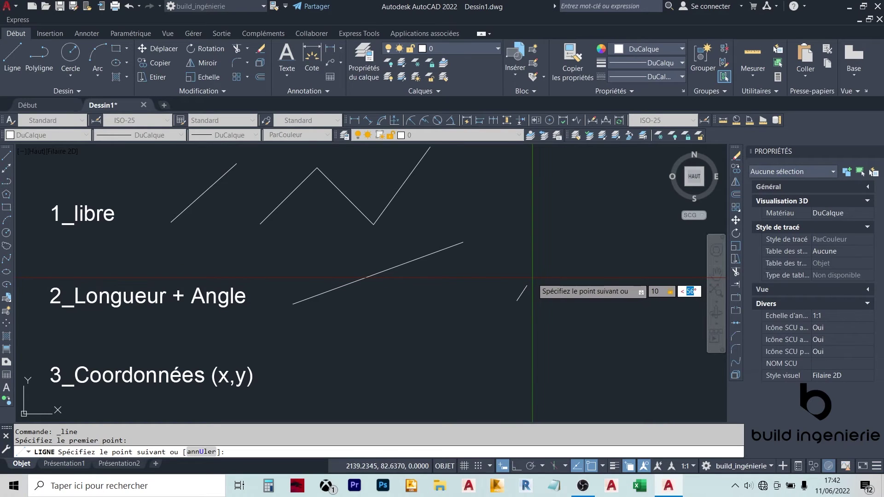
text(45)
key(Return)
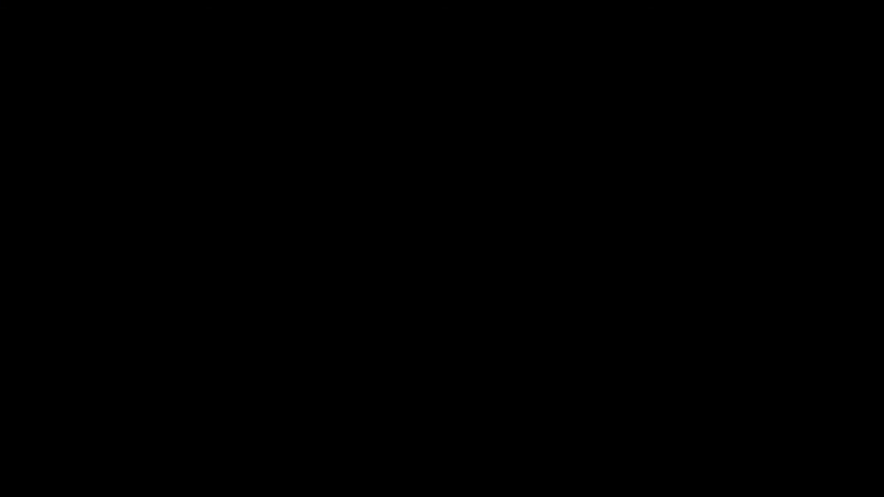
key(Escape)
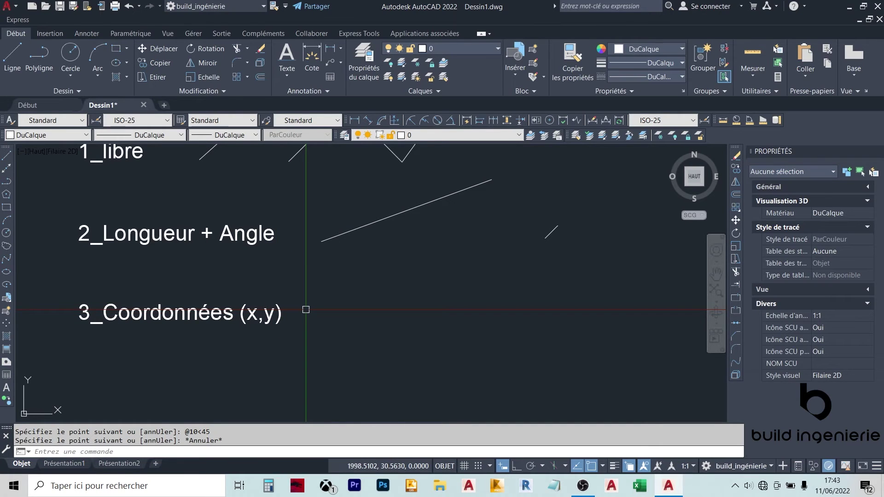
Start a new line at absolute point 2000,10 beside 3_Coordonnées (x,y).
click(13, 59)
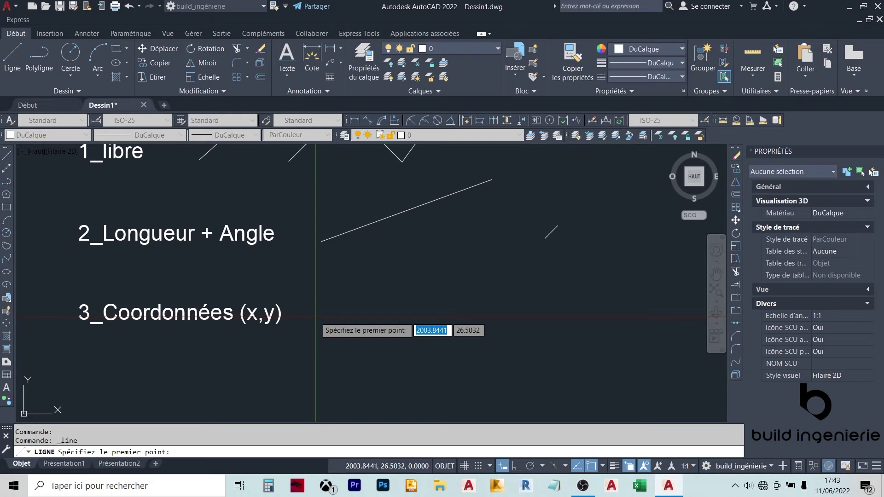
text(2)
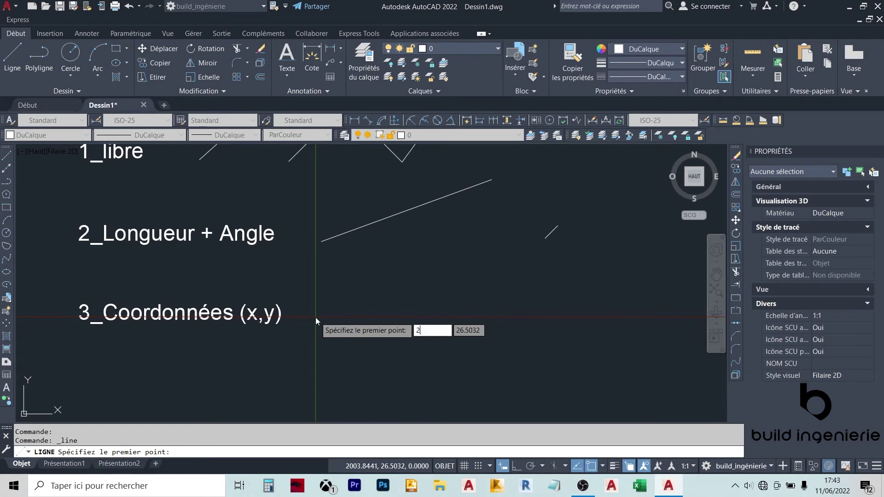
text(000)
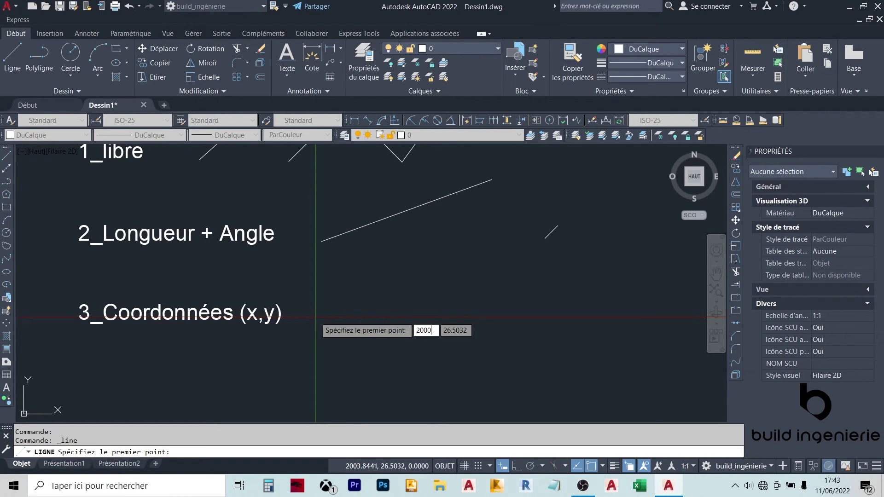
key(Tab)
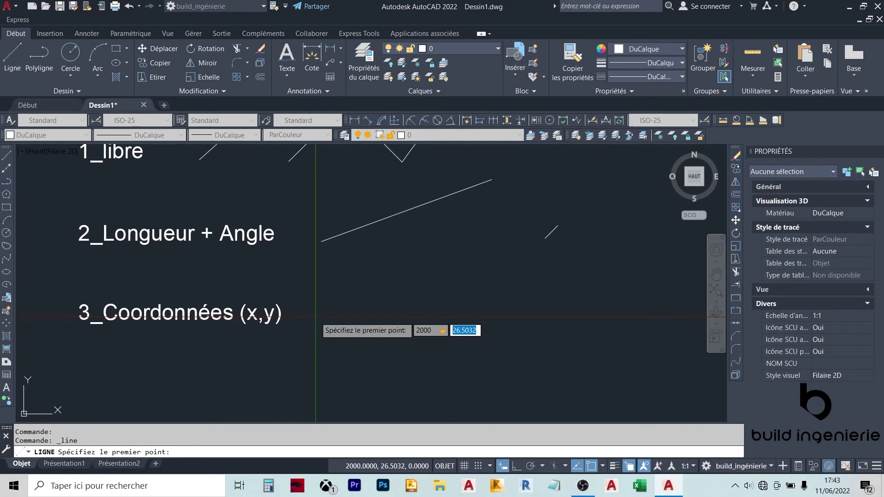
text(1)
text(0)
key(Return)
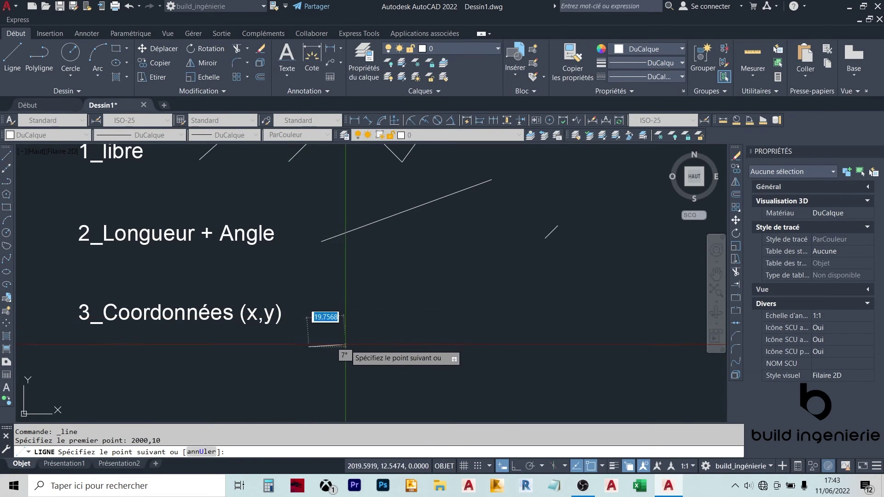
scroll(339, 339, up, 3)
scroll(368, 336, down, 3)
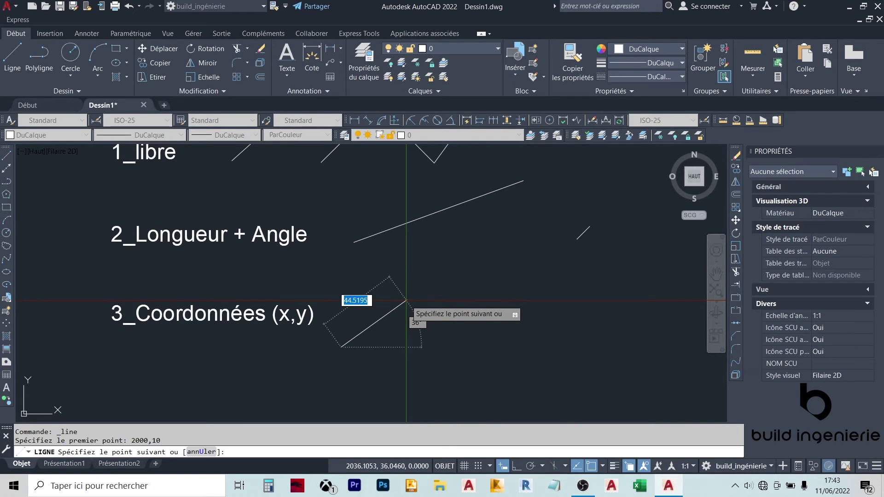
text(10)
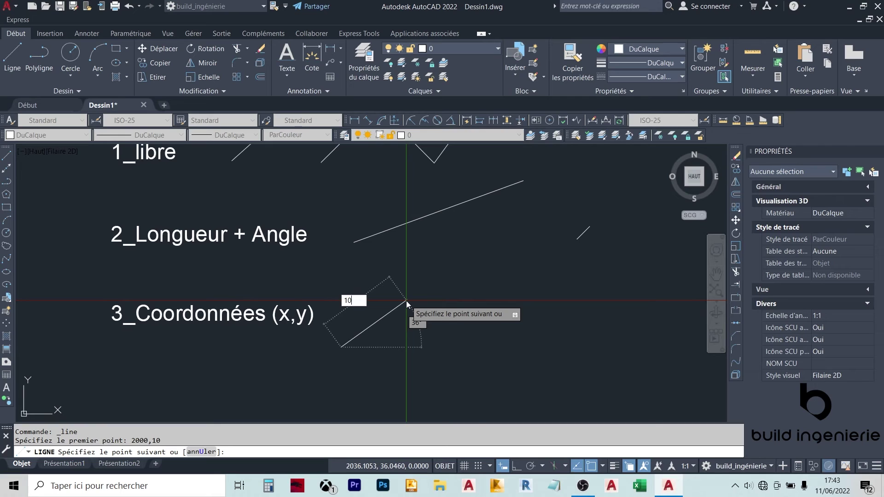
key(Tab)
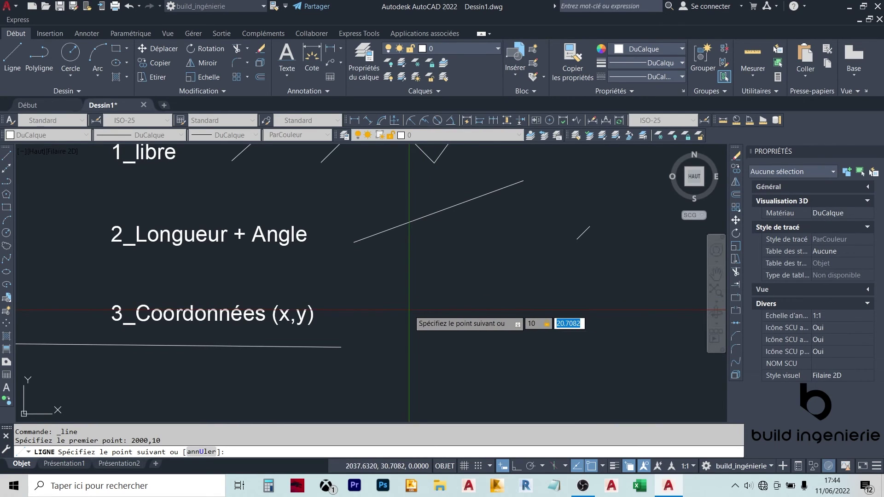
text(10)
key(Return)
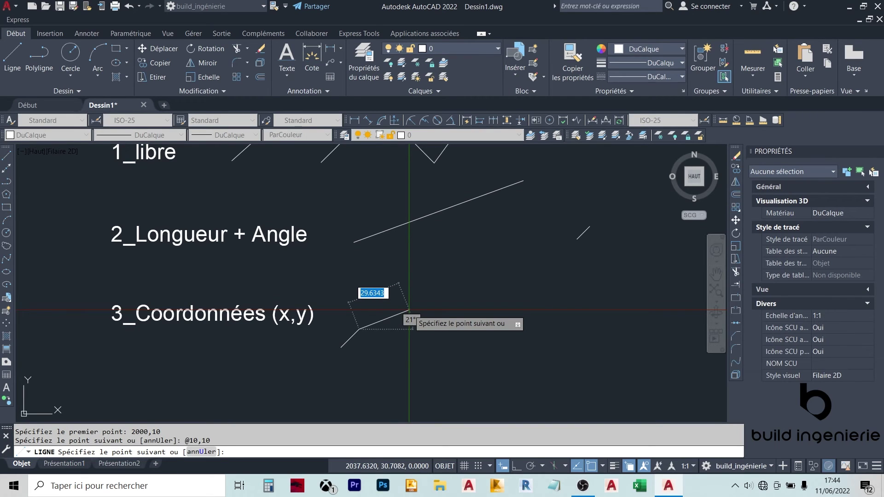
key(Escape)
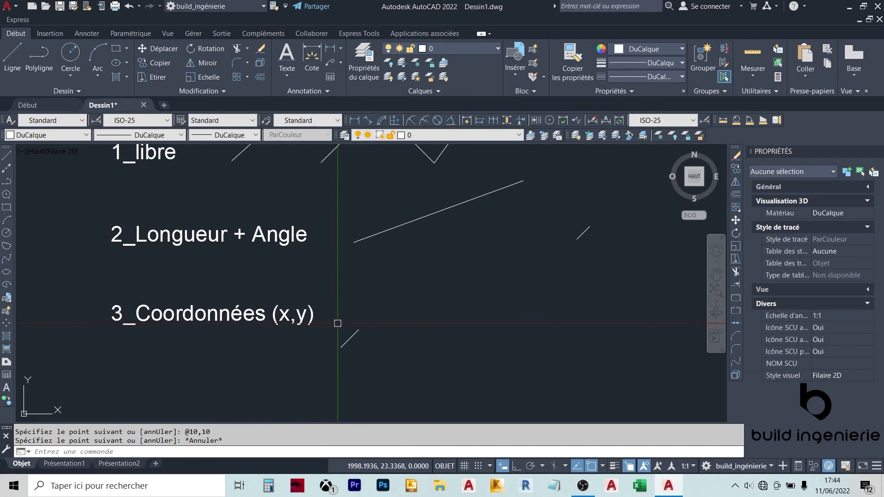
click(350, 339)
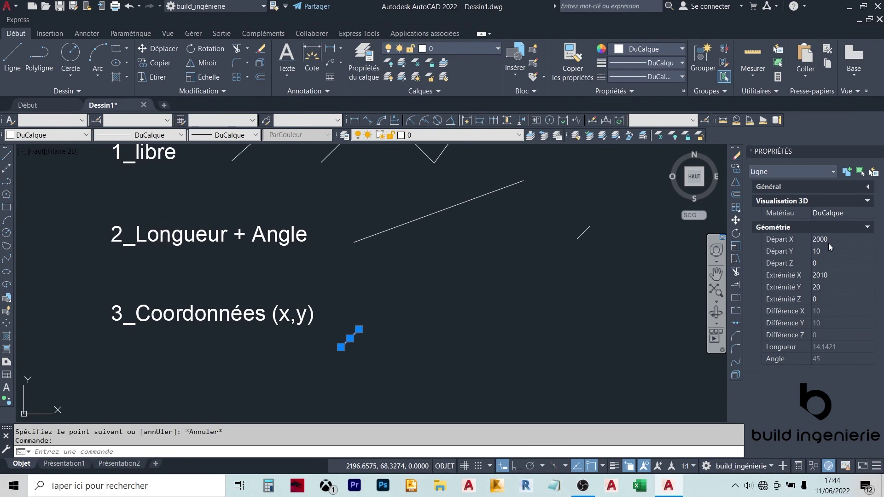
key(Escape)
scroll(509, 301, down, 4)
scroll(465, 264, up, 2)
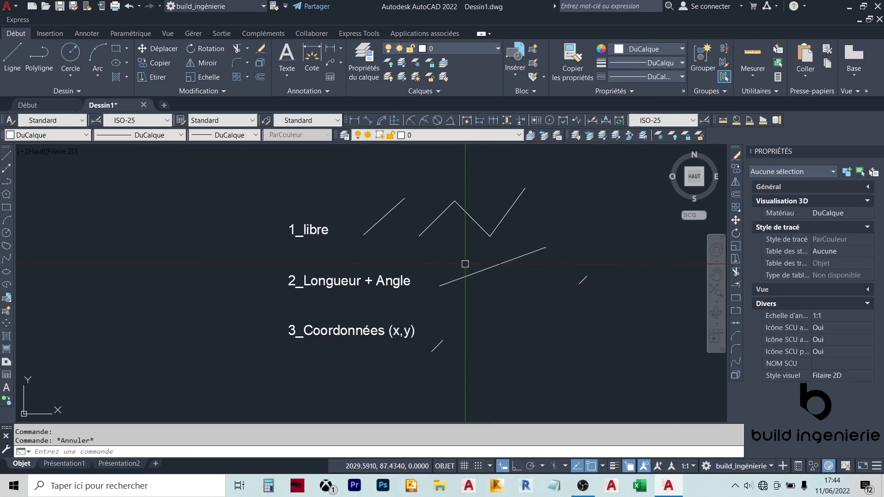